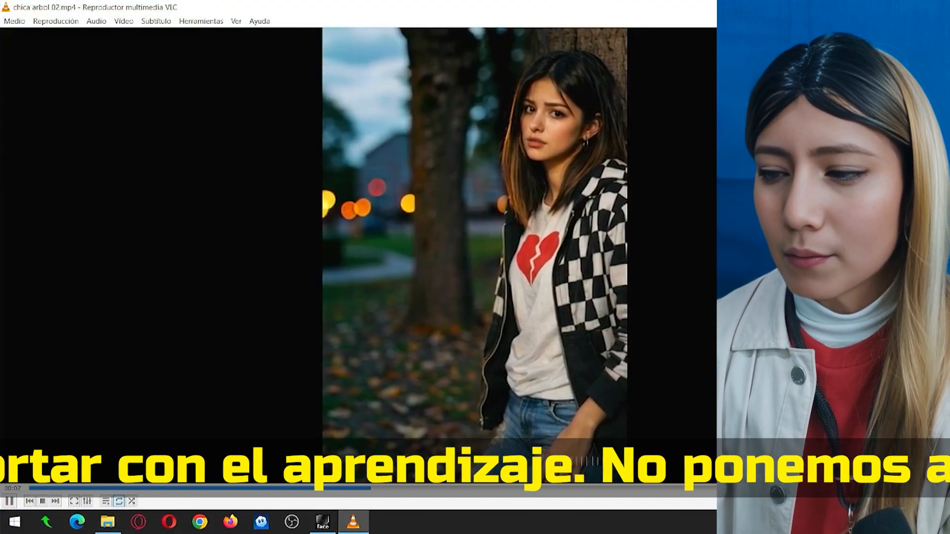
- Close the chica arbol 02.mp4 playback and select the 20260410_1550 image in the Disco local (Z:) folder
{"action": "key", "text": "alt+F4"}
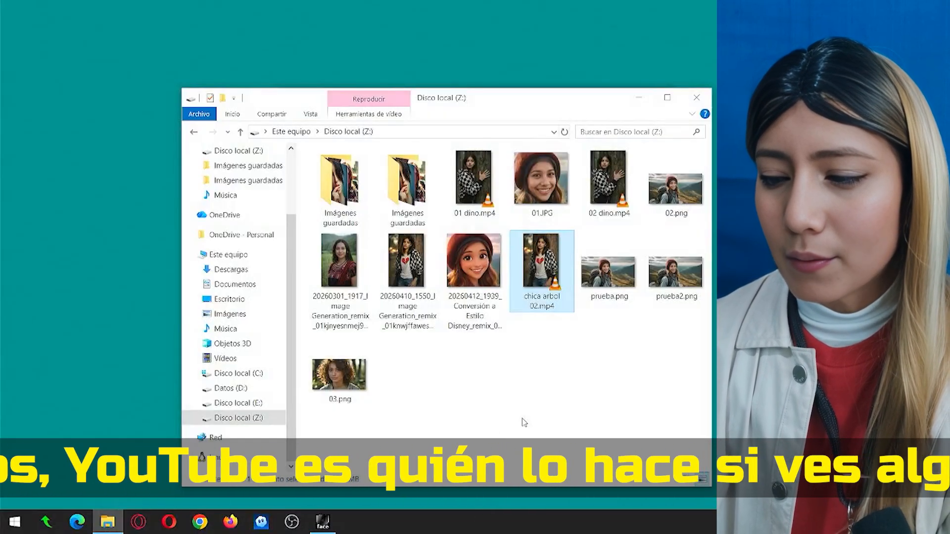
{"action": "left_click", "coordinate": [398, 258]}
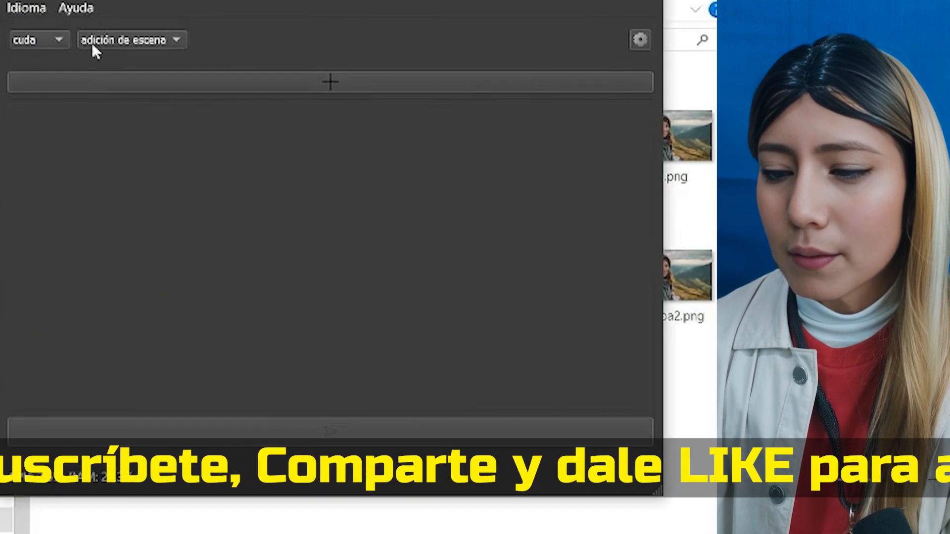
{"action": "left_click", "coordinate": [177, 42]}
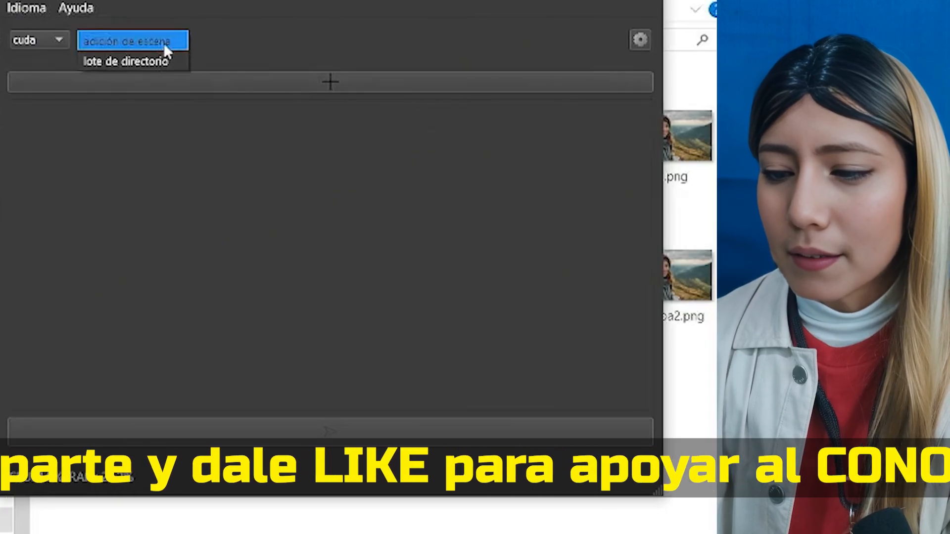
{"action": "left_click", "coordinate": [165, 44]}
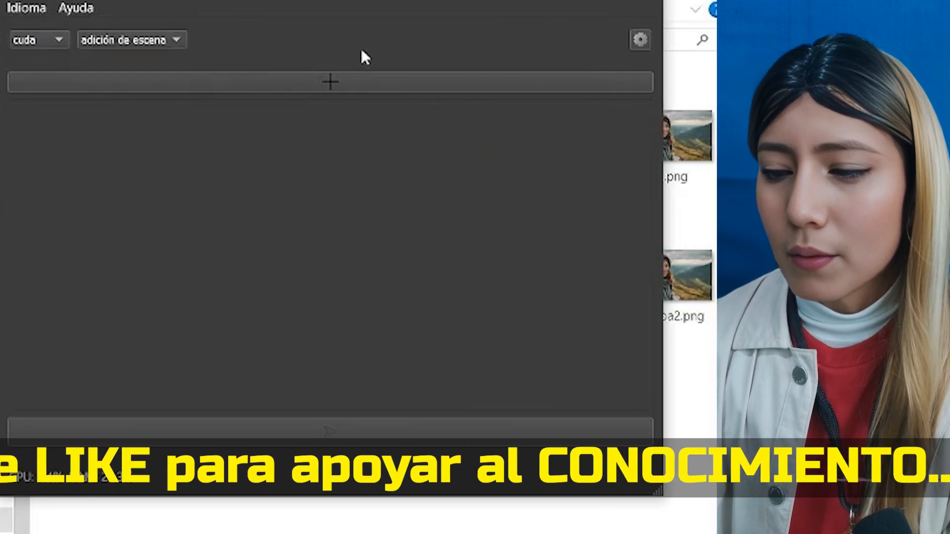
{"action": "left_click", "coordinate": [330, 73]}
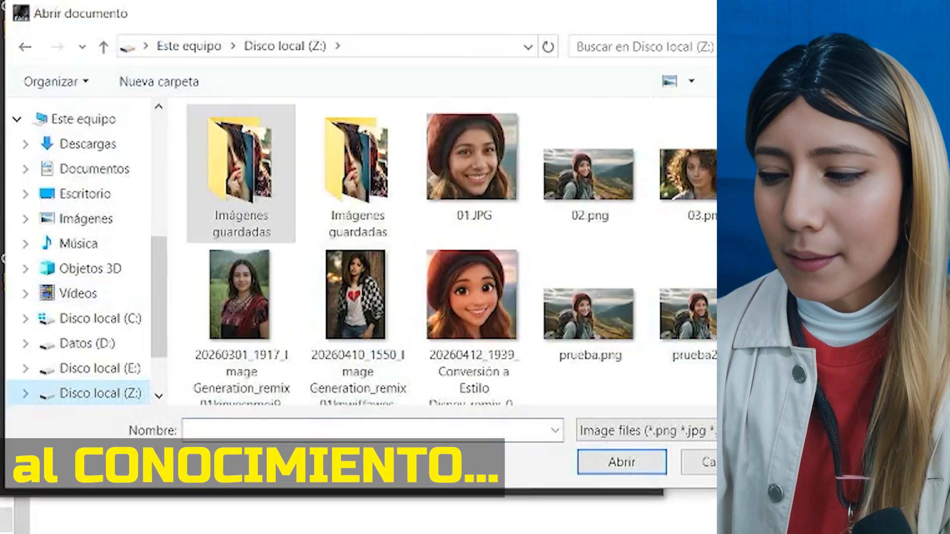
{"action": "scroll", "coordinate": [445, 252], "scroll_direction": "down", "scroll_amount": 1}
{"action": "scroll", "coordinate": [445, 252], "scroll_direction": "up", "scroll_amount": 1}
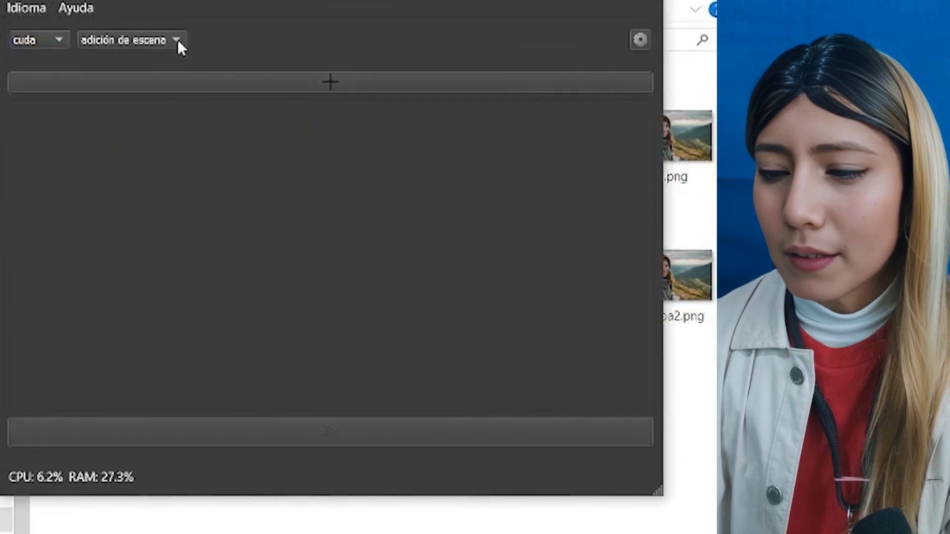
- Switch the face-swap tool's processing mode to "lote de directorio"
{"action": "left_click", "coordinate": [178, 42]}
{"action": "left_click", "coordinate": [148, 62]}
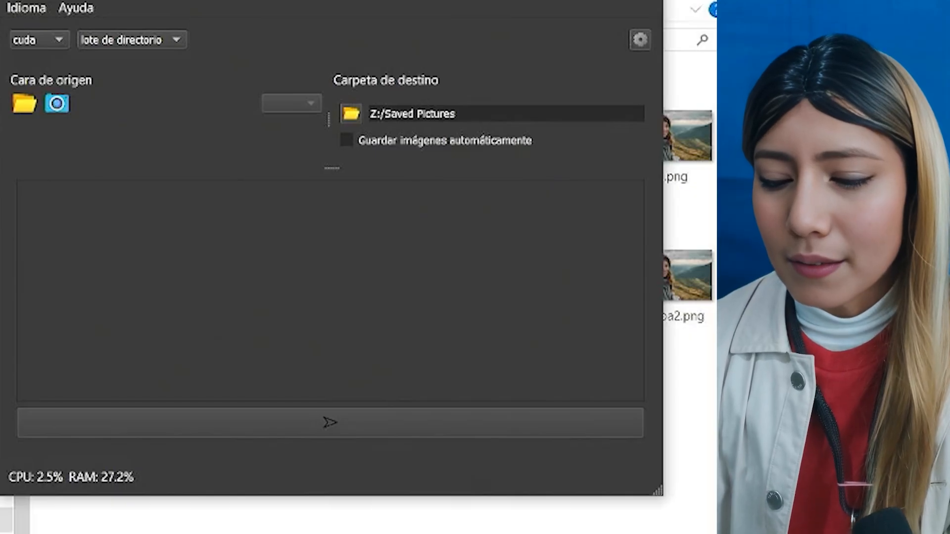
- Switch to Premiere Pro, add chica arbol 02.mp4 from the Z: folder to the project and create a sequence from it
{"action": "key", "text": "super"}
{"action": "key", "text": "alt+Tab"}
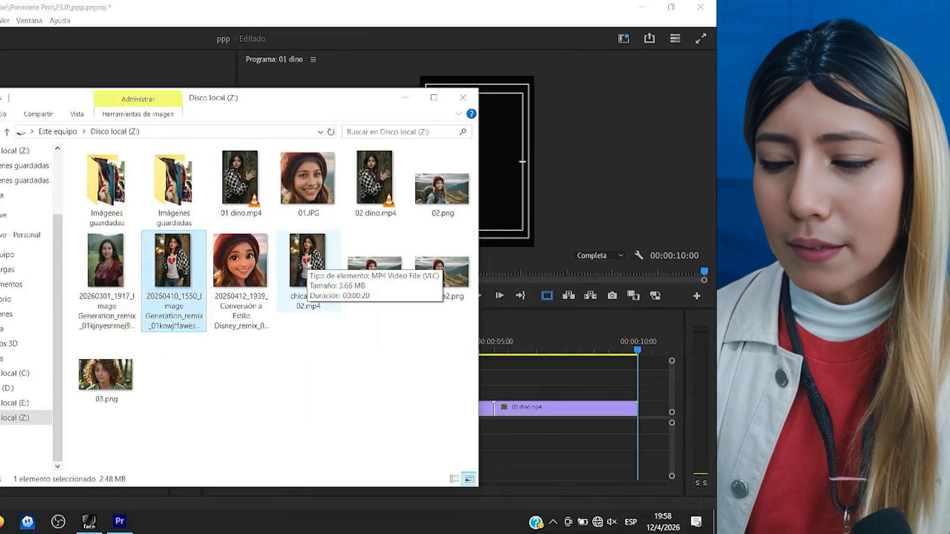
{"action": "left_click", "coordinate": [434, 265]}
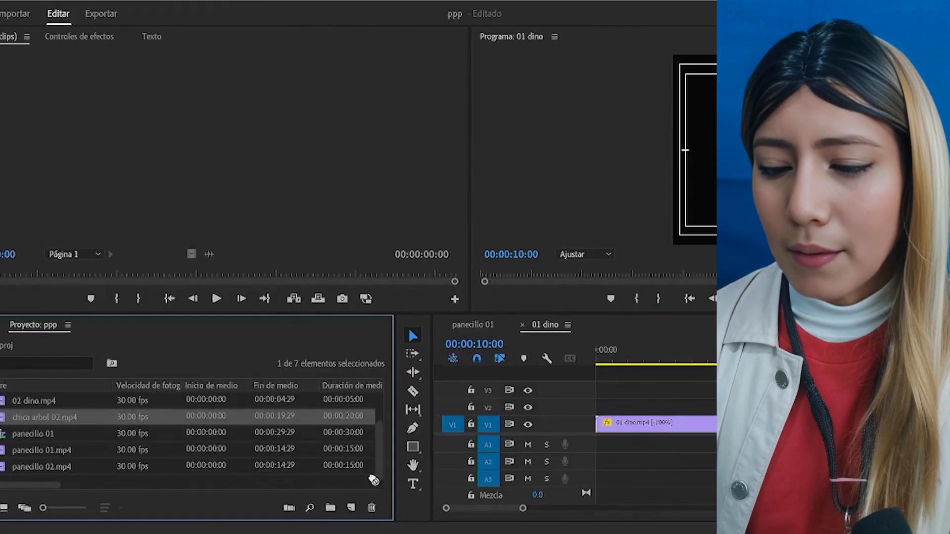
{"action": "left_click_drag", "start_coordinate": [351, 511], "coordinate": [350, 508]}
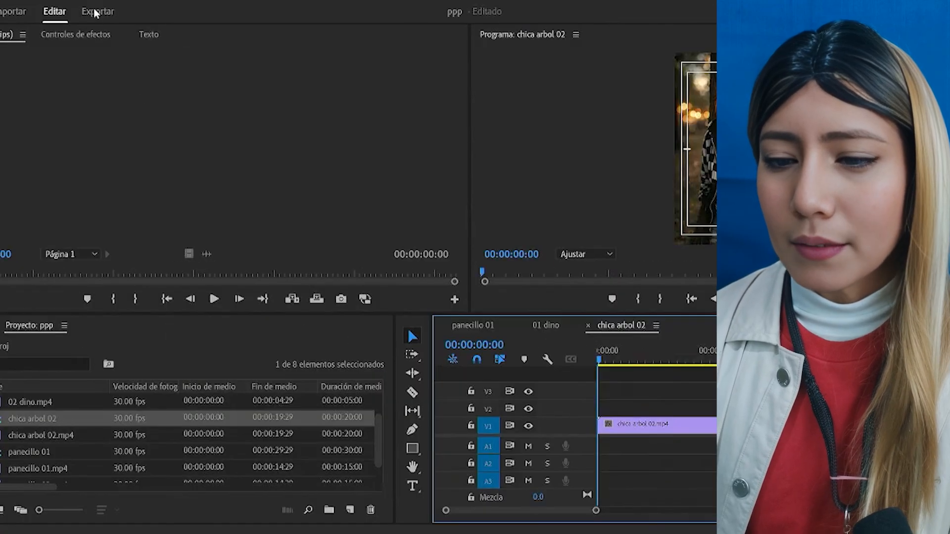
- Open the export settings for the chica arbol 02 sequence and set the format to JPEG
{"action": "left_click", "coordinate": [97, 12]}
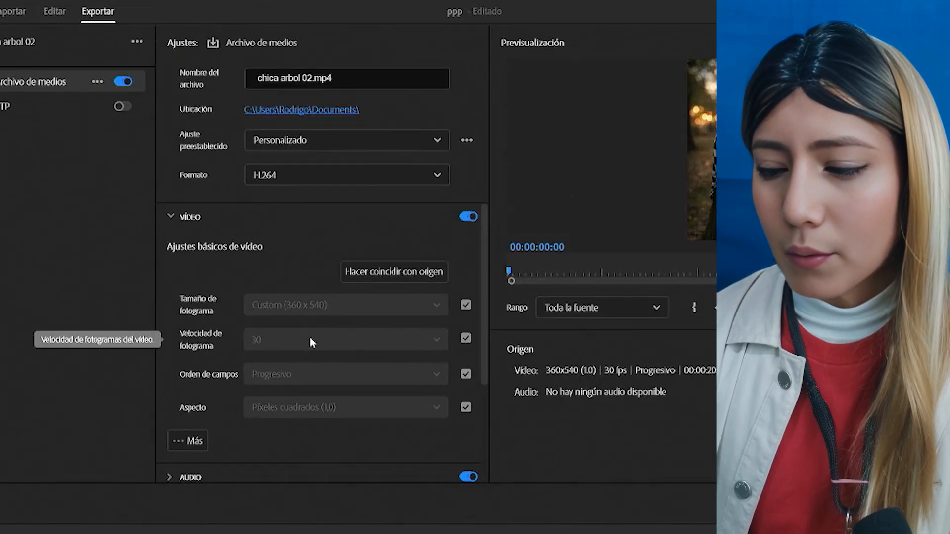
{"action": "left_click", "coordinate": [437, 141]}
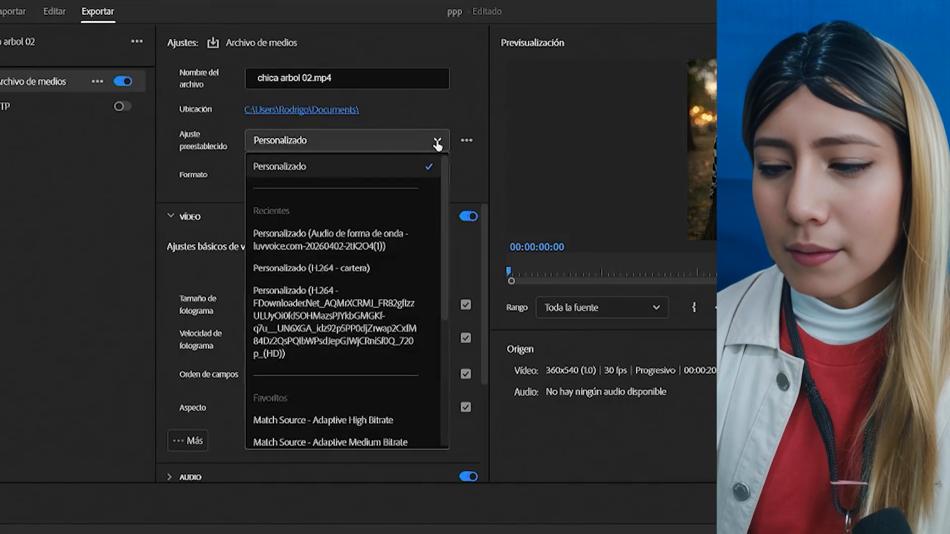
{"action": "left_click_drag", "start_coordinate": [445, 207], "coordinate": [442, 373]}
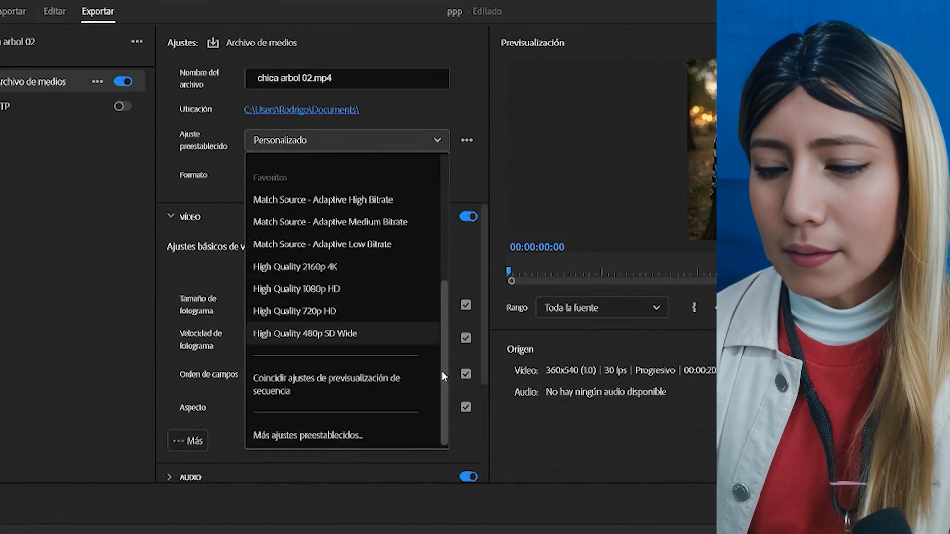
{"action": "left_click_drag", "start_coordinate": [444, 370], "coordinate": [433, 253]}
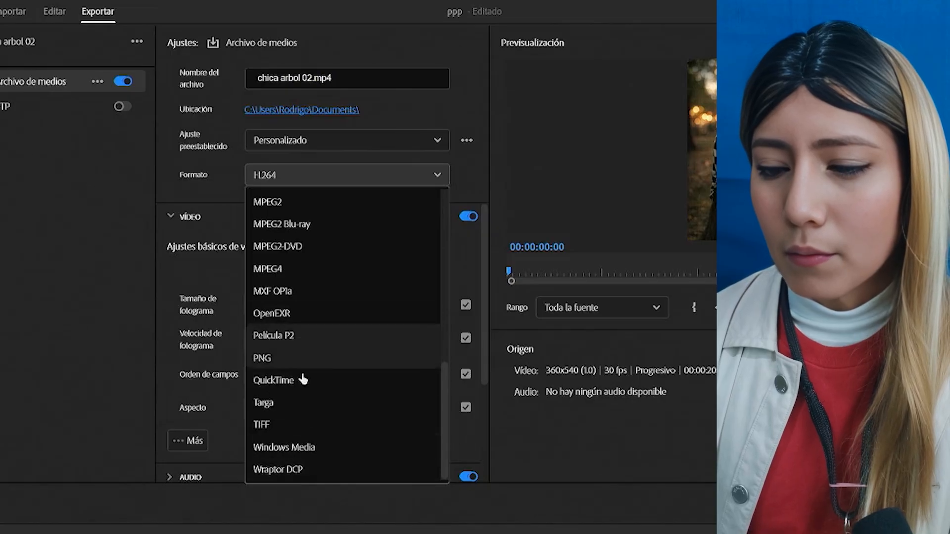
{"action": "left_click_drag", "start_coordinate": [444, 386], "coordinate": [443, 334]}
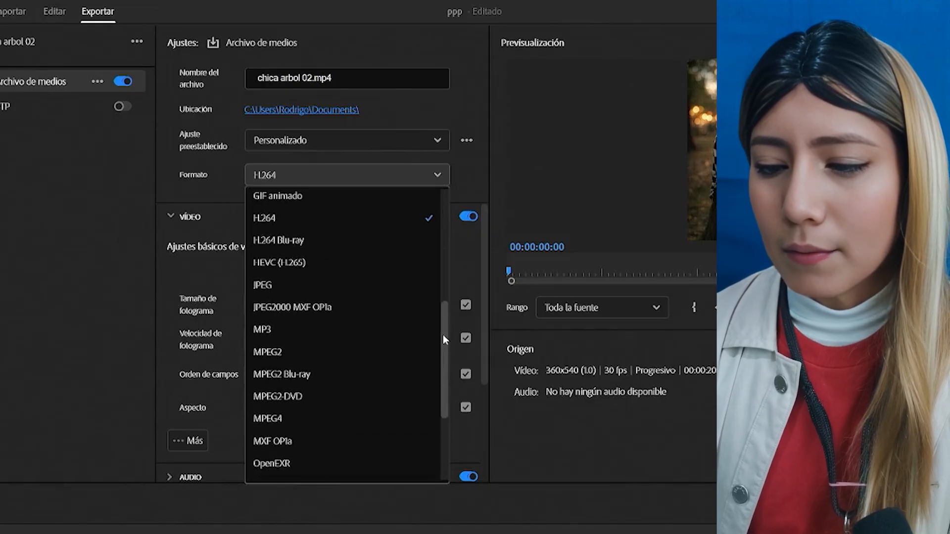
{"action": "left_click", "coordinate": [306, 295]}
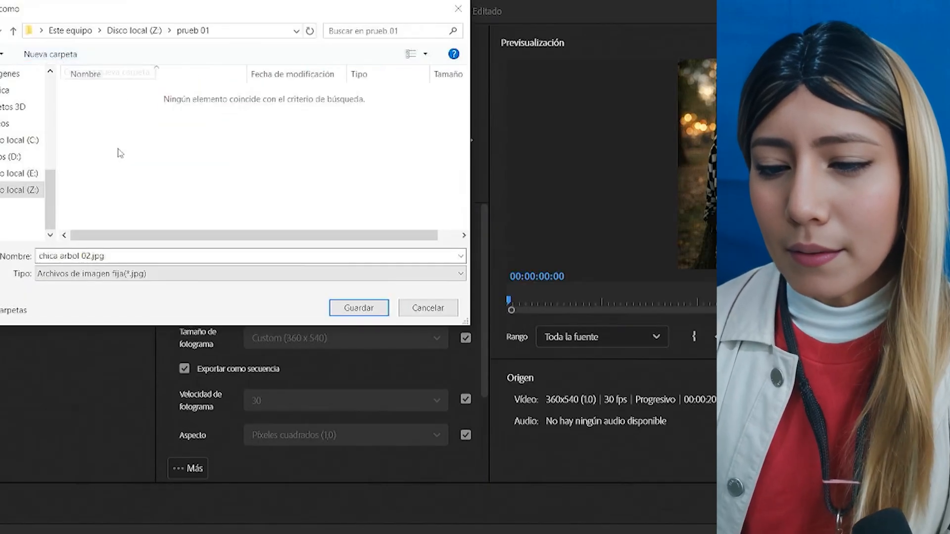
- Name the output arbol.jpg in the folder Z:\prueb 01 and export the frames as an image sequence
{"action": "left_click_drag", "start_coordinate": [140, 257], "coordinate": [25, 265]}
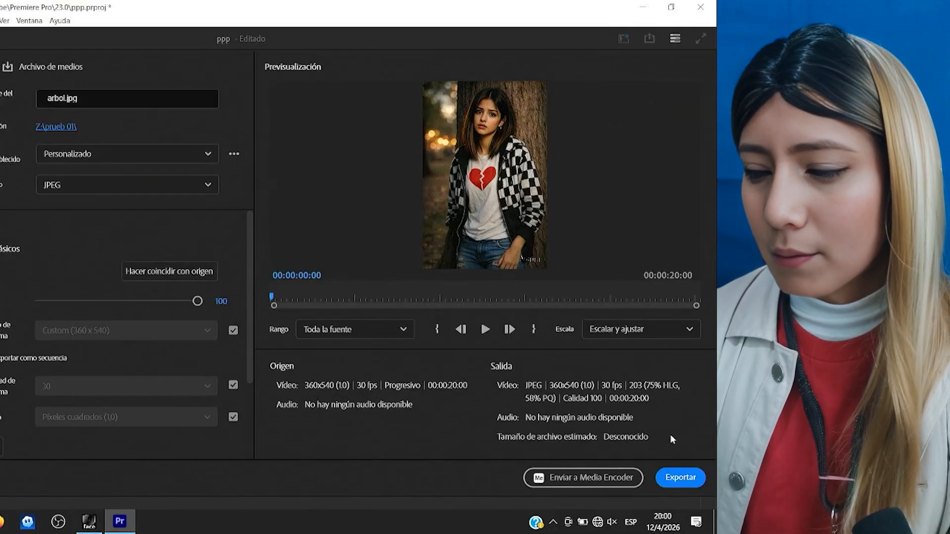
{"action": "left_click", "coordinate": [679, 477]}
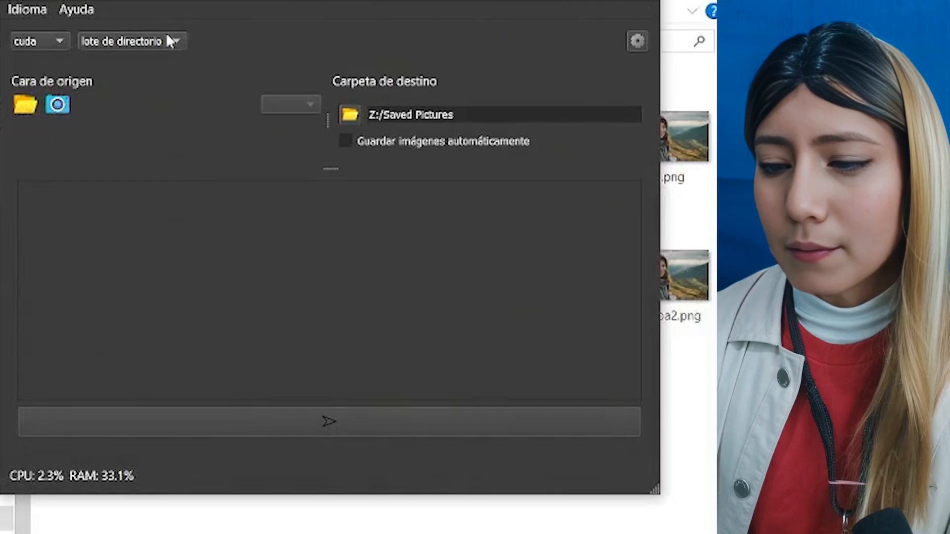
- In the face-swap tool, load the 20260412_1939 "Conversión a Estilo Disney" image as the source face
{"action": "left_click", "coordinate": [22, 104]}
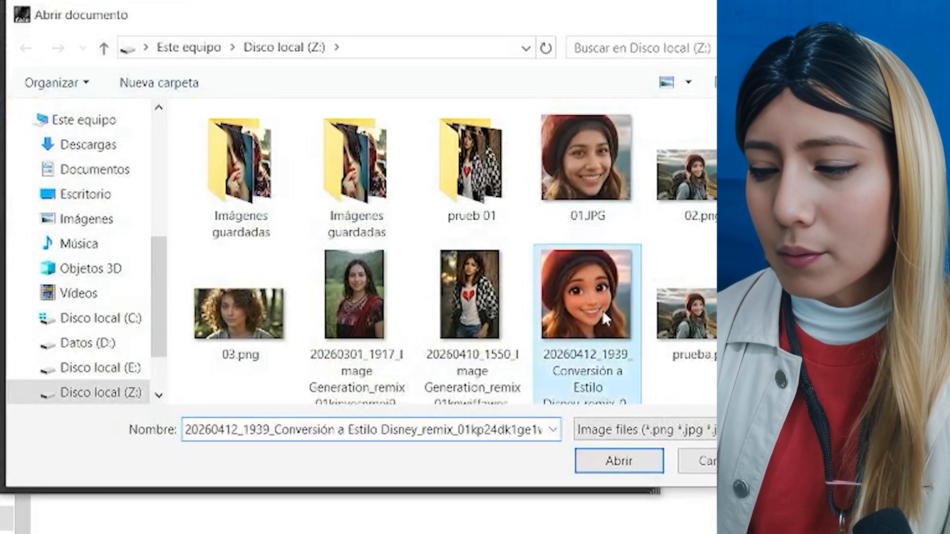
{"action": "left_click", "coordinate": [601, 310]}
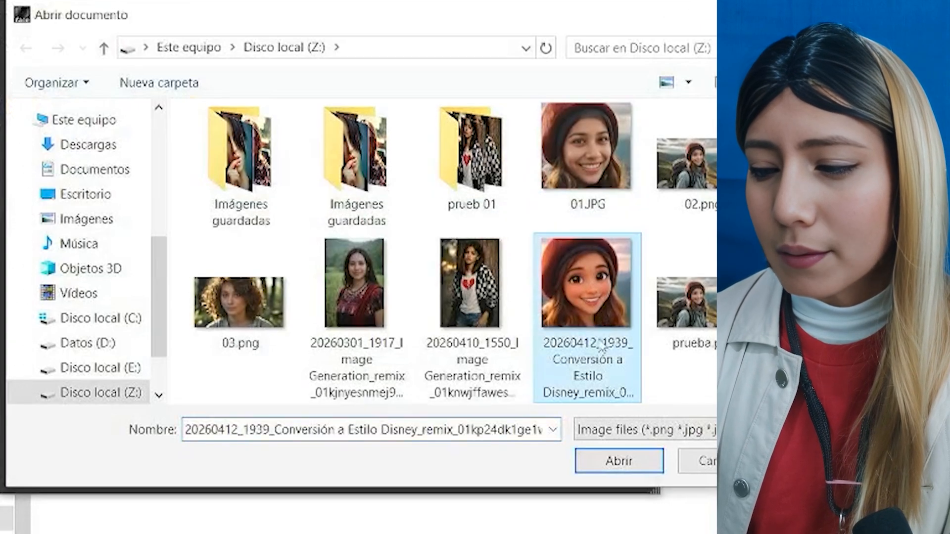
{"action": "left_click", "coordinate": [615, 463]}
- Set the destination folder to Z:/prueb 01
{"action": "left_click", "coordinate": [350, 136]}
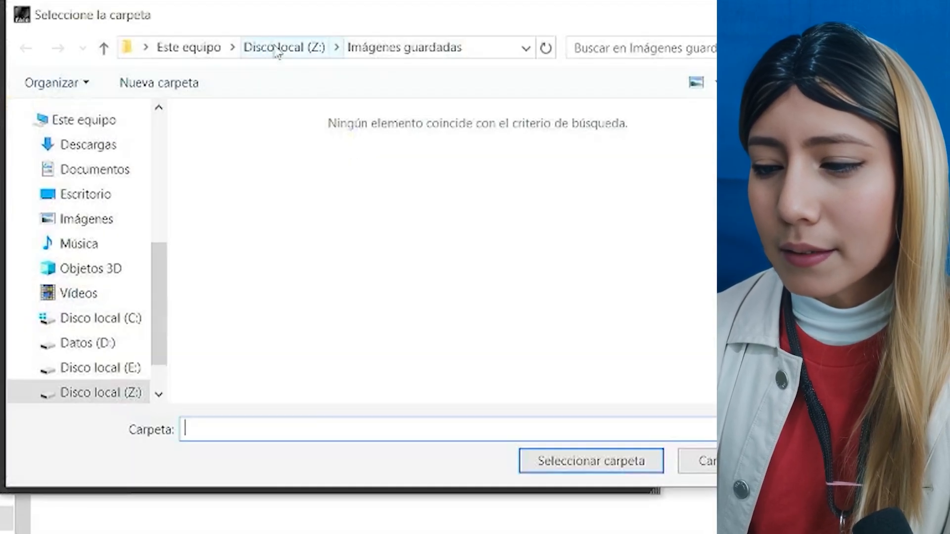
{"action": "left_click", "coordinate": [277, 48]}
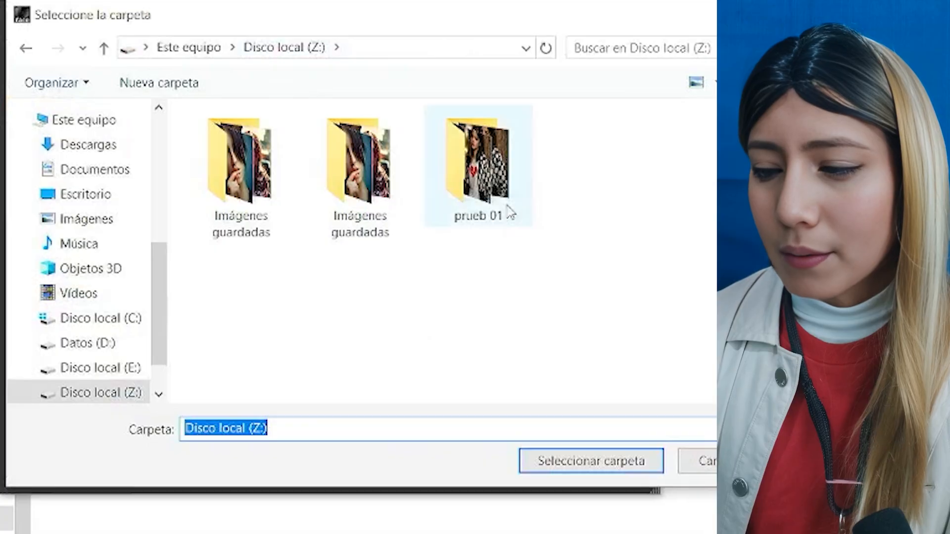
{"action": "double_click", "coordinate": [484, 191]}
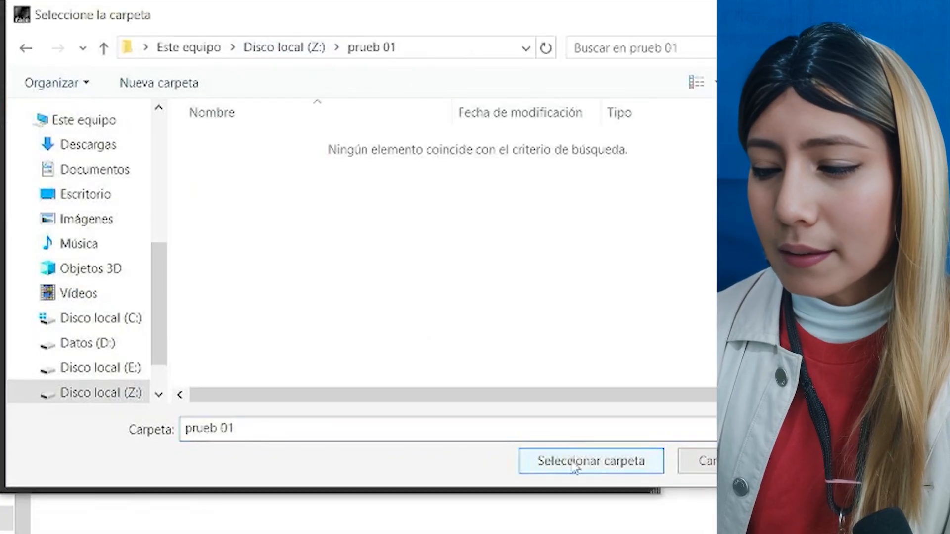
{"action": "left_click", "coordinate": [593, 465]}
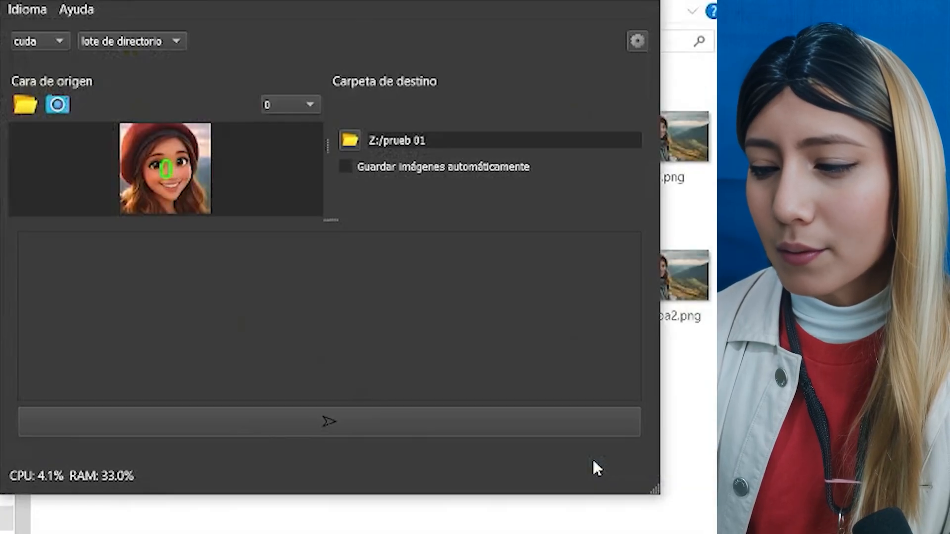
- Enable "Guardar imágenes automáticamente" and start the batch face swap
{"action": "left_click", "coordinate": [345, 168]}
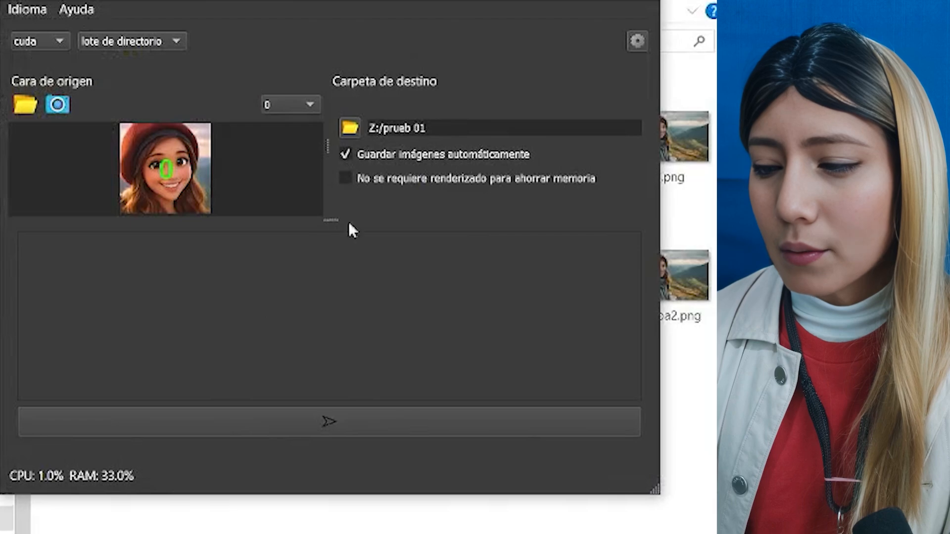
{"action": "left_click", "coordinate": [330, 422]}
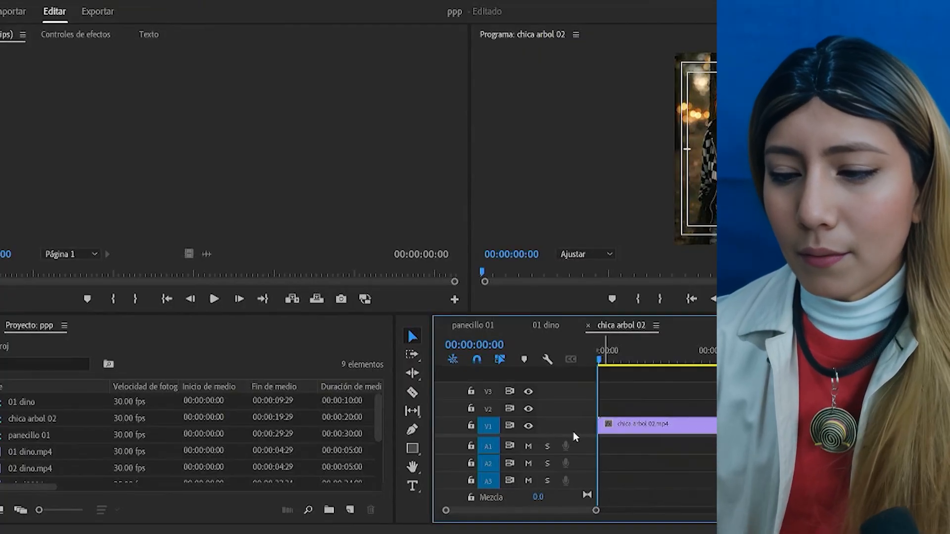
- In Premiere Pro, import the processed frames from prueb 01 as an image sequence starting at arbol000.jpg
{"action": "left_click", "coordinate": [32, 418]}
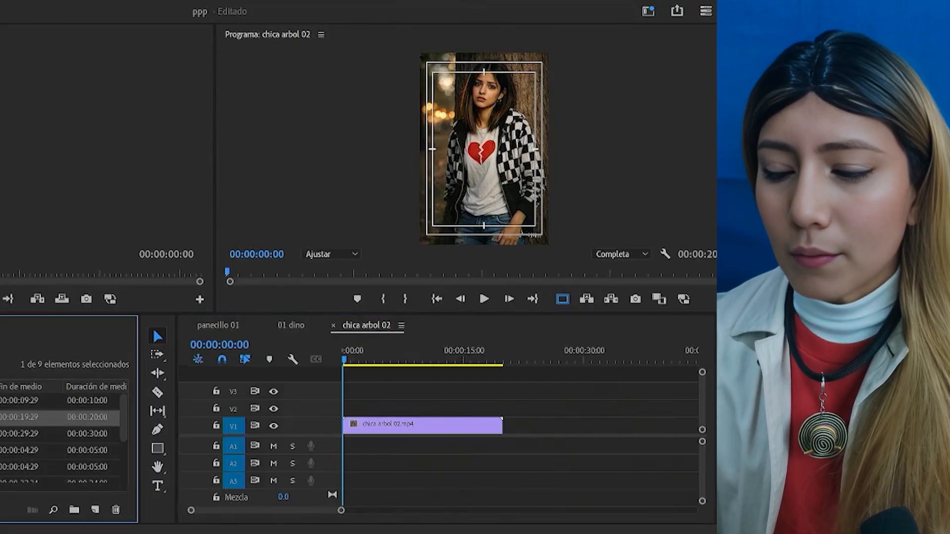
{"action": "key", "text": "ctrl+i"}
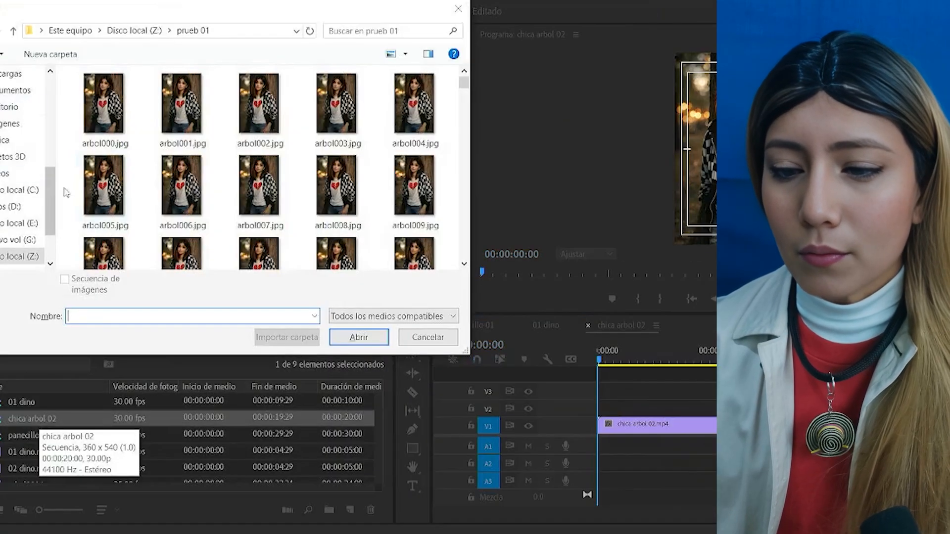
{"action": "left_click", "coordinate": [101, 115]}
{"action": "left_click", "coordinate": [64, 279]}
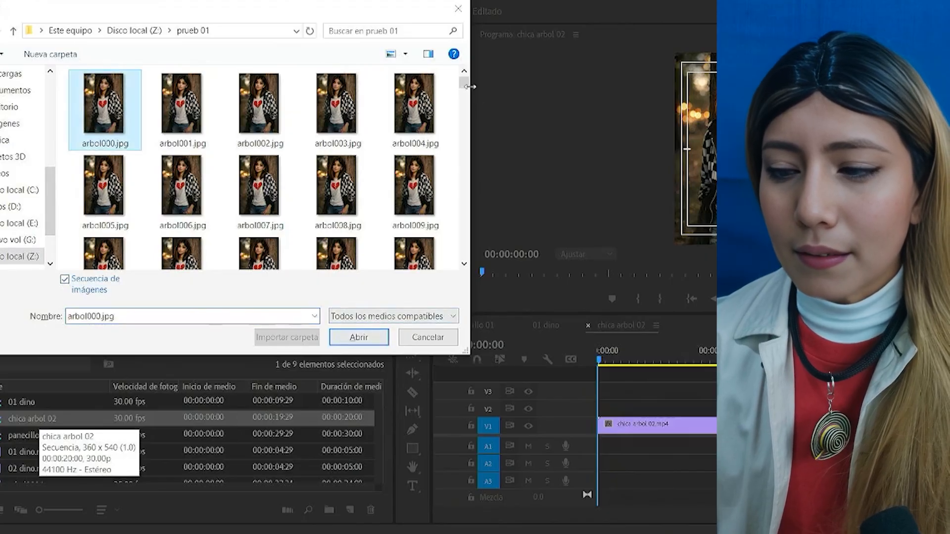
{"action": "scroll", "coordinate": [465, 114], "scroll_direction": "down", "scroll_amount": 1}
{"action": "left_click_drag", "start_coordinate": [464, 114], "coordinate": [420, 281]}
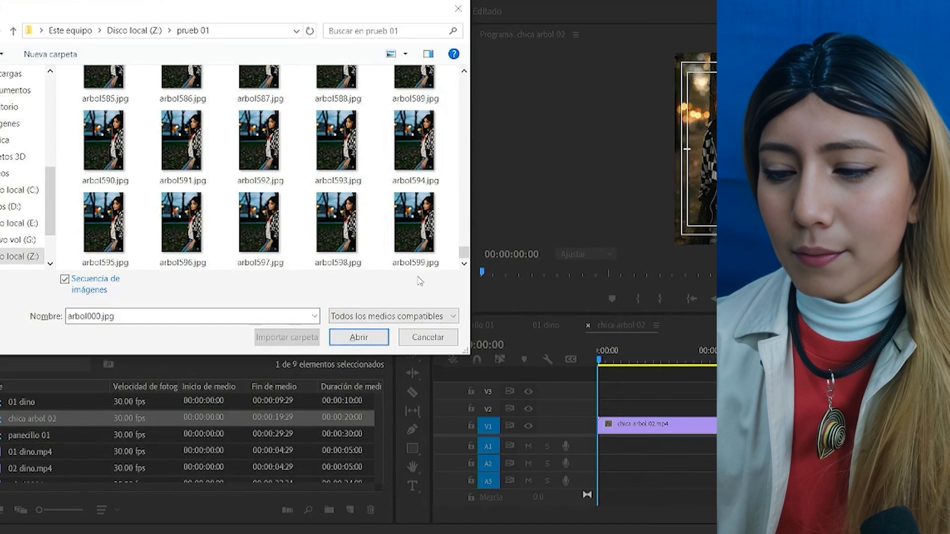
{"action": "left_click", "coordinate": [359, 338]}
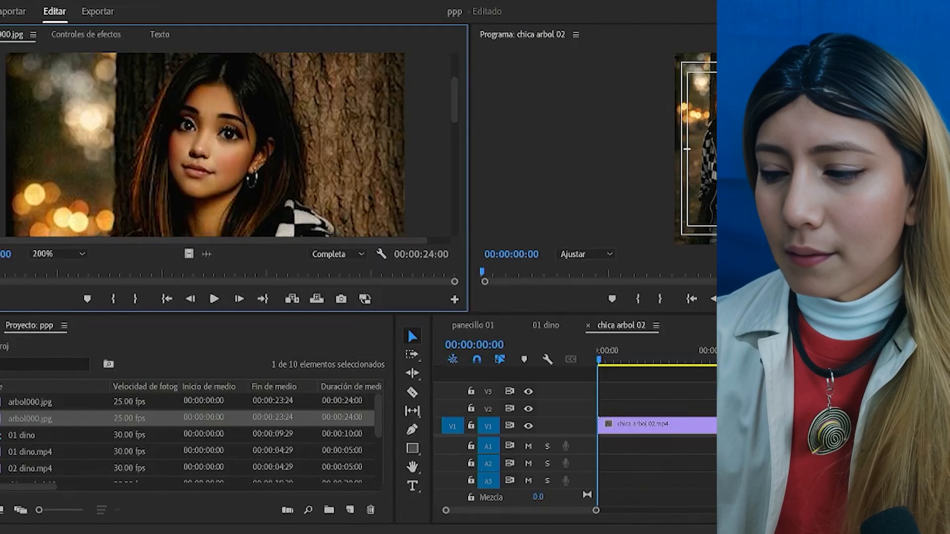
- Set the Program monitor zoom to 200% and scrub through the arbol000.jpg footage to examine the swapped face
{"action": "left_click", "coordinate": [585, 253]}
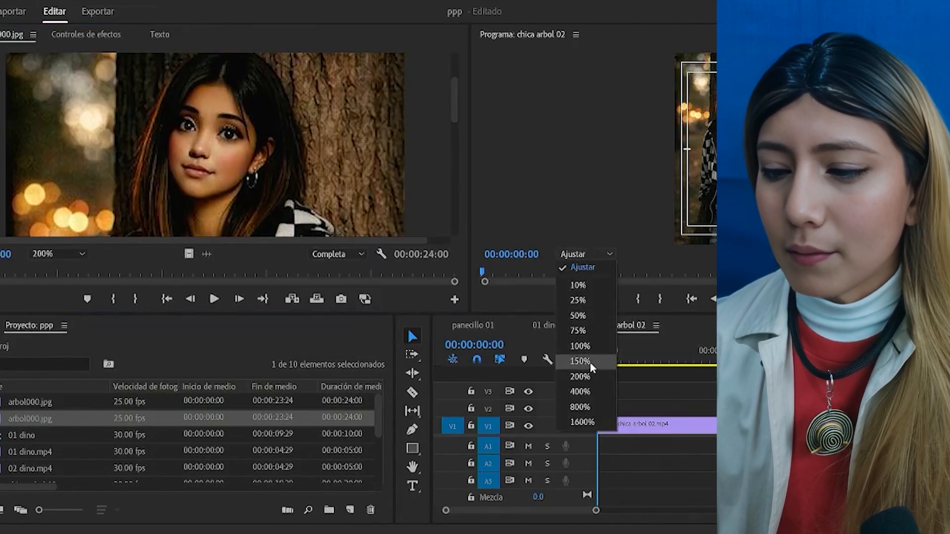
{"action": "left_click", "coordinate": [581, 376]}
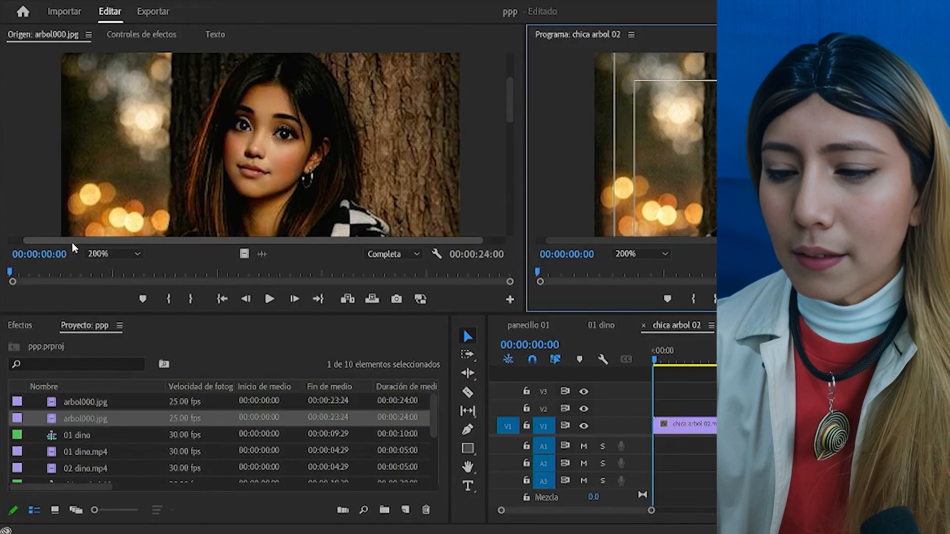
{"action": "left_click_drag", "start_coordinate": [73, 242], "coordinate": [52, 240]}
{"action": "left_click_drag", "start_coordinate": [10, 272], "coordinate": [376, 260]}
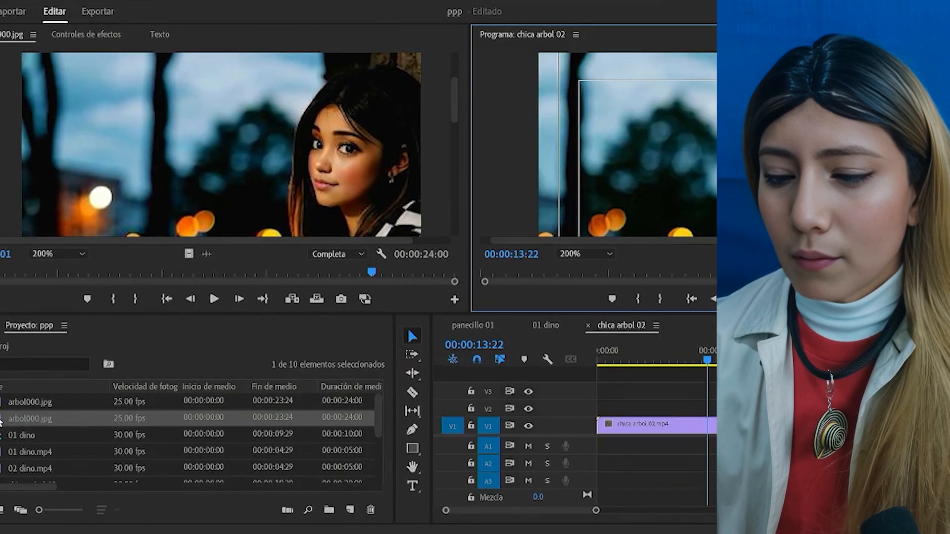
- Place the arbol000.jpg image sequence on track V2 above chica arbol 02.mp4, starting at the beginning of the timeline
{"action": "left_click_drag", "start_coordinate": [6, 419], "coordinate": [576, 411]}
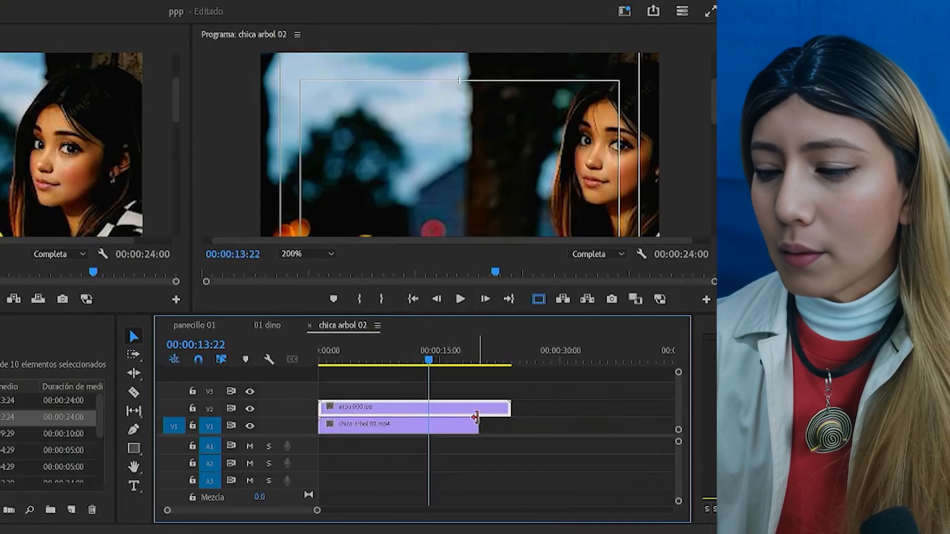
- Set the speed of the arbol000.jpg clip on track V2 to 120% so it matches the length of chica arbol 02.mp4
{"action": "right_click", "coordinate": [372, 408]}
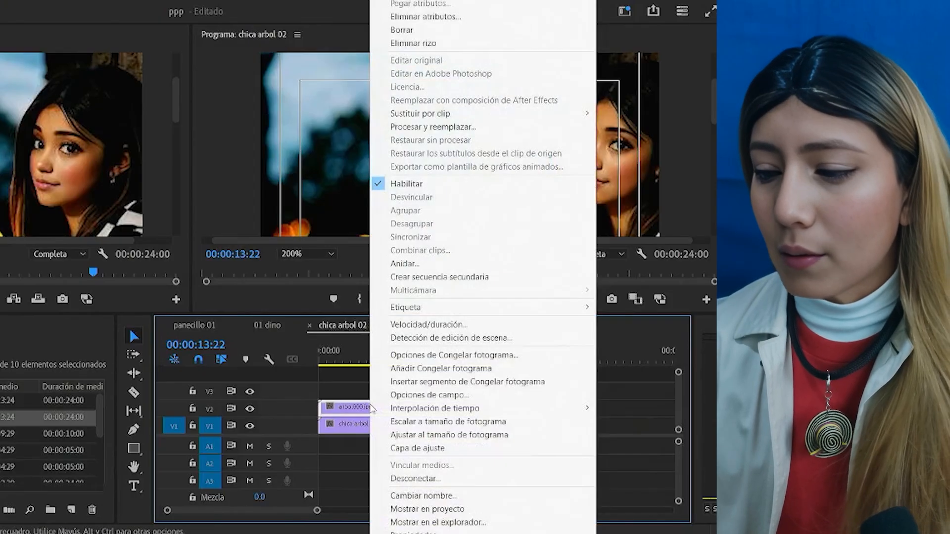
{"action": "left_click", "coordinate": [443, 326]}
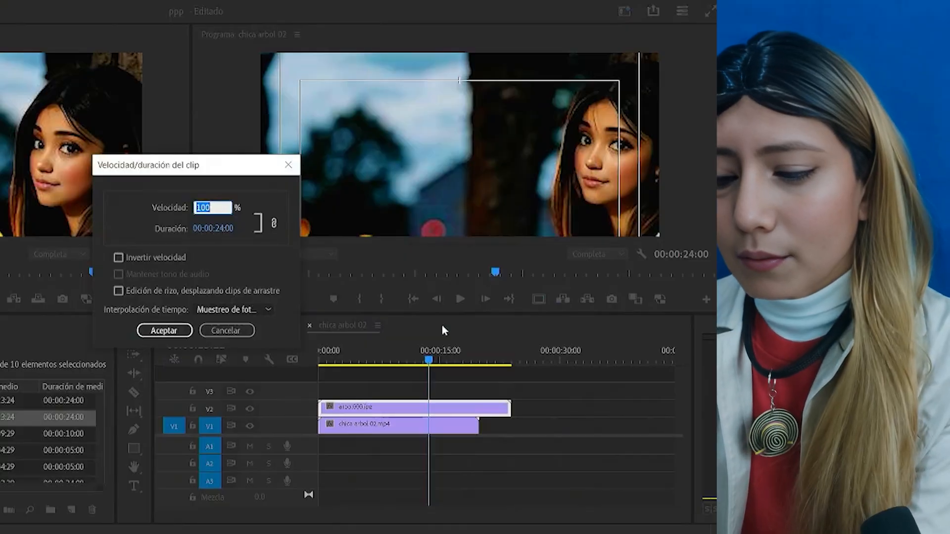
{"action": "type", "text": "120"}
{"action": "key", "text": "Return"}
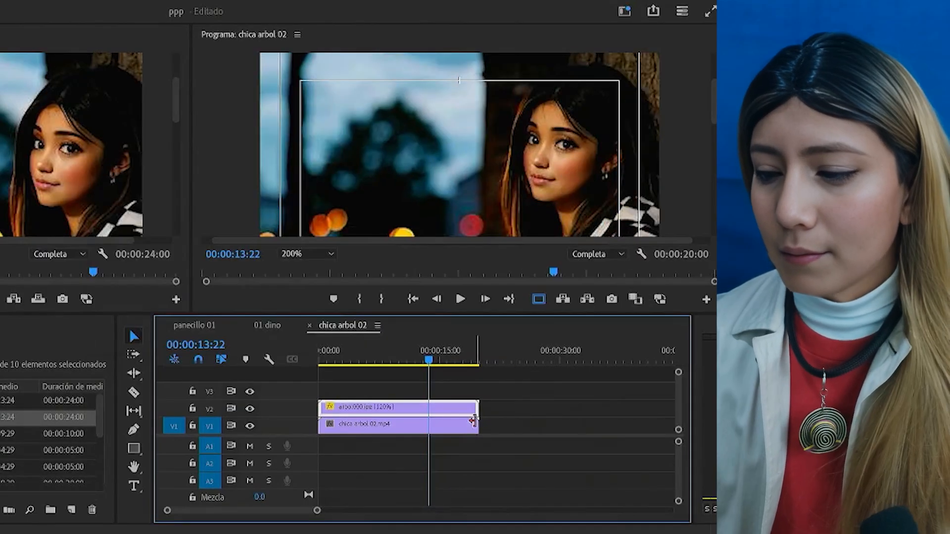
- Leave Premiere Pro and play chica arbol 03.mp4 and chica arbol 02.mp4 from drive Z: to compare the face-swapped video with the original
{"action": "left_click", "coordinate": [147, 11]}
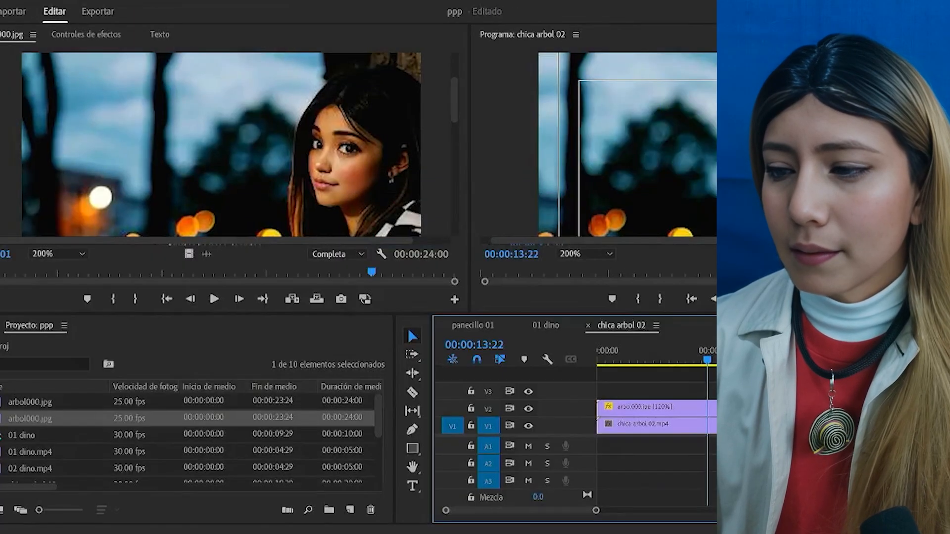
{"action": "key", "text": "ctrl+q"}
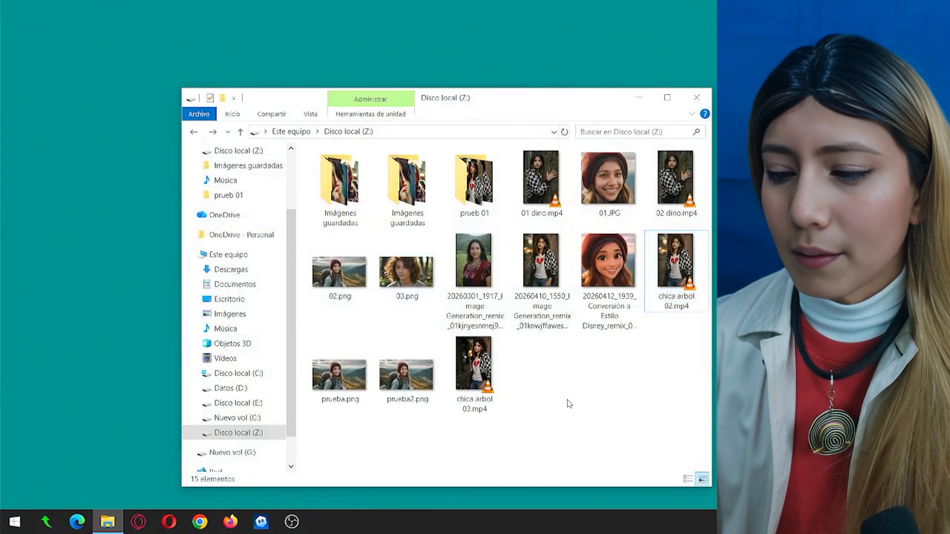
{"action": "double_click", "coordinate": [473, 365]}
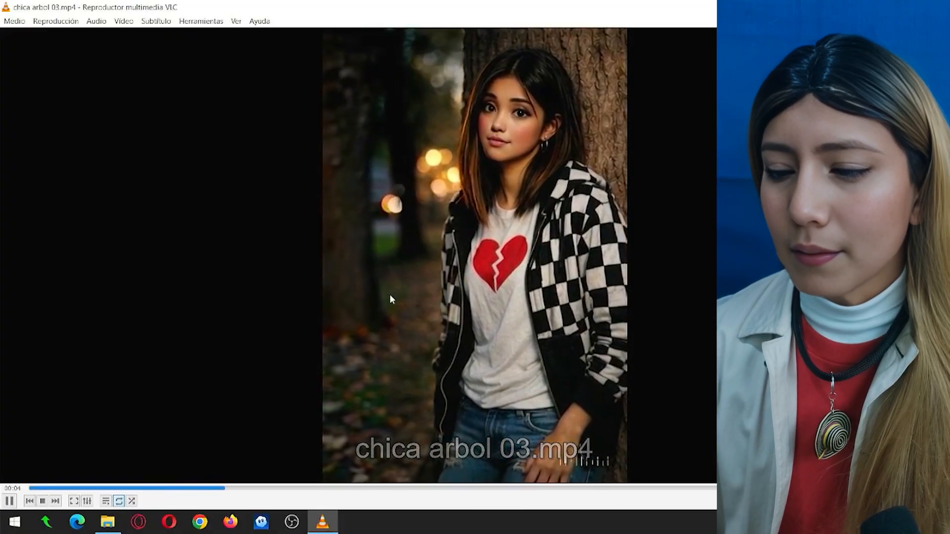
{"action": "left_click", "coordinate": [365, 493]}
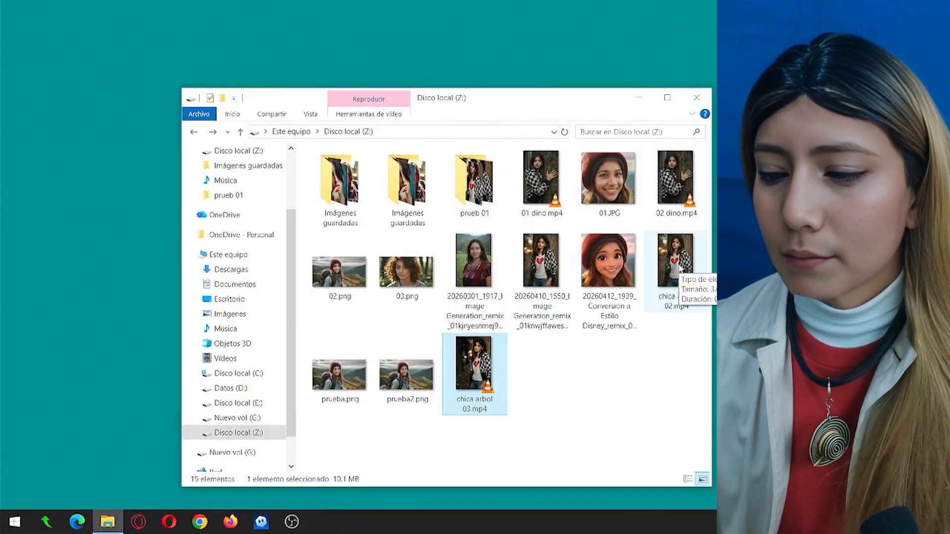
{"action": "double_click", "coordinate": [676, 265]}
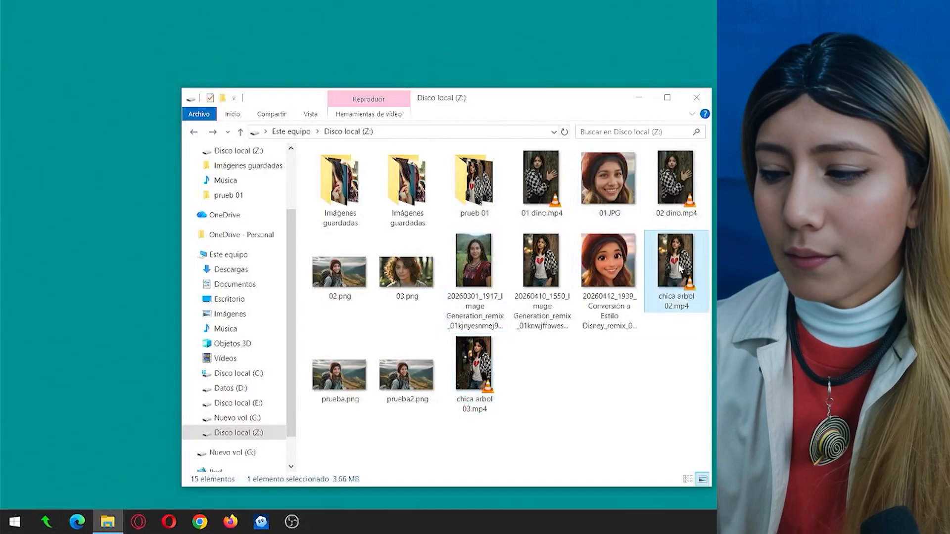